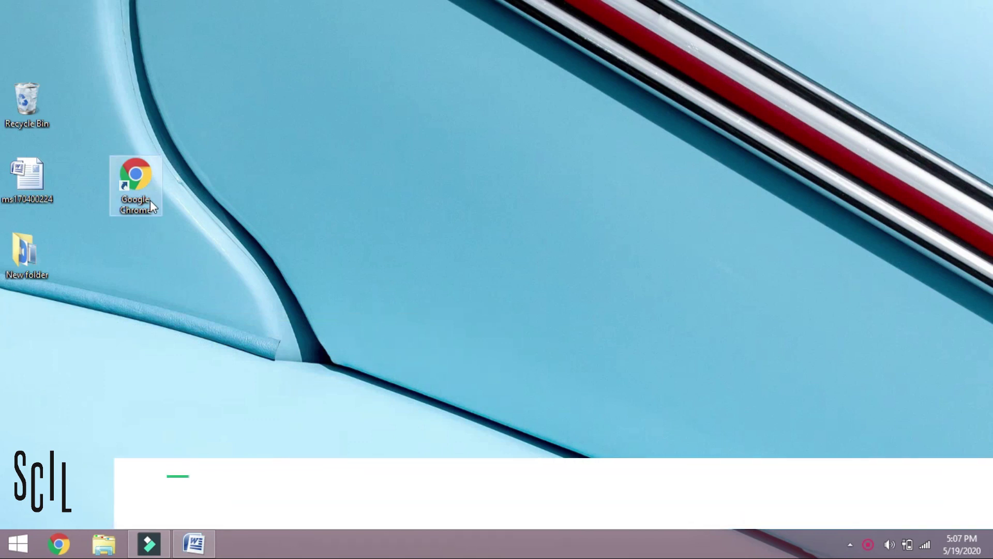
- Launch Google Chrome from its desktop shortcut
double_click(141, 185)
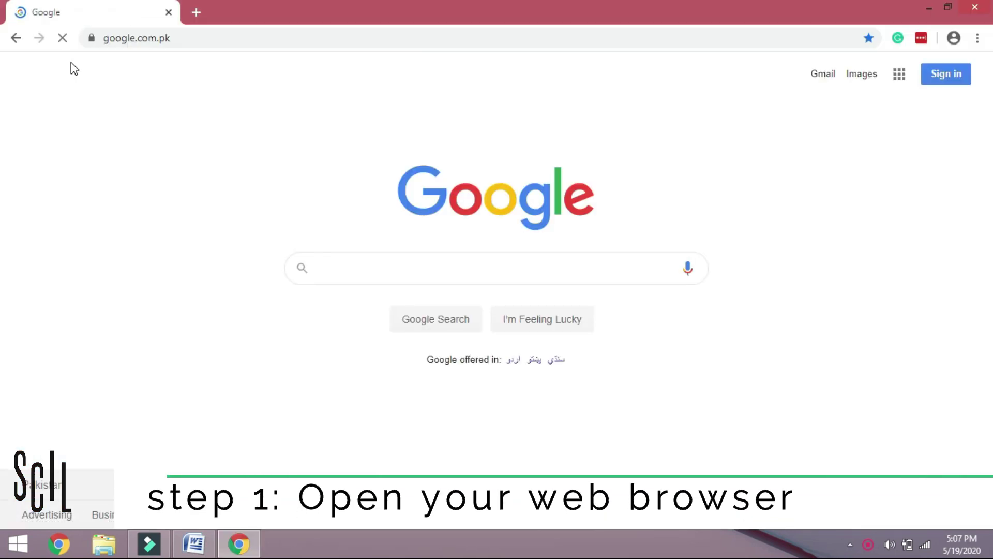
- Select the Chrome address bar to enter classroom.google.com
left_click(181, 38)
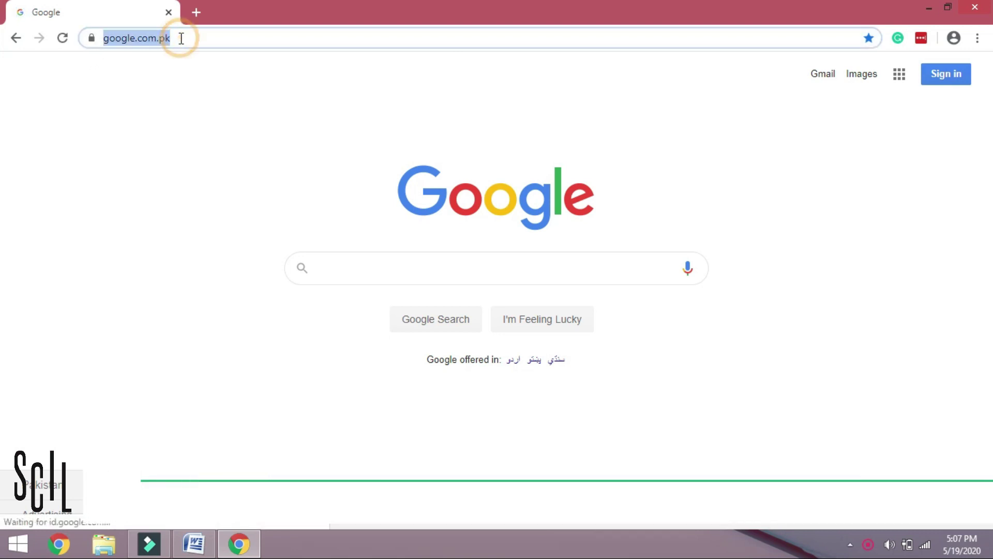
type("classroom.")
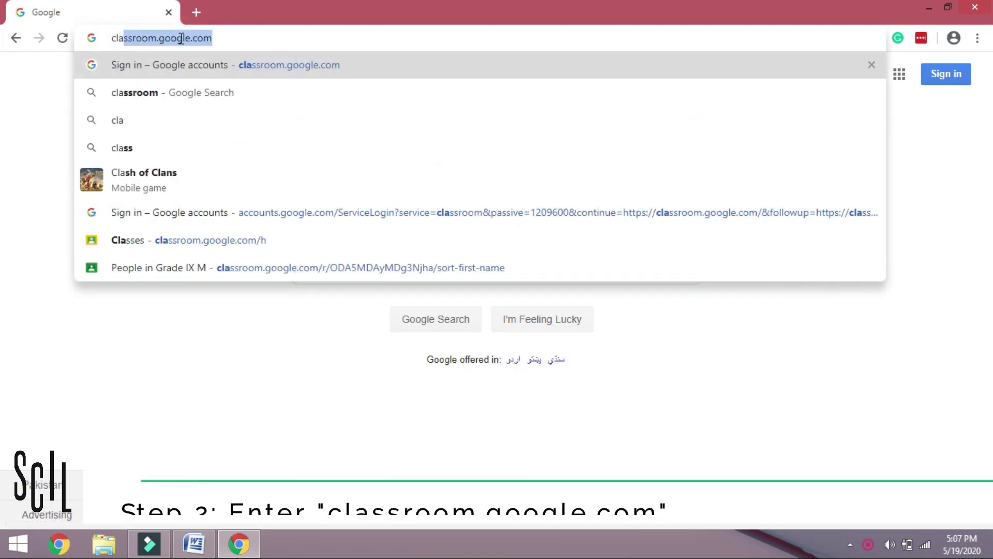
type("s")
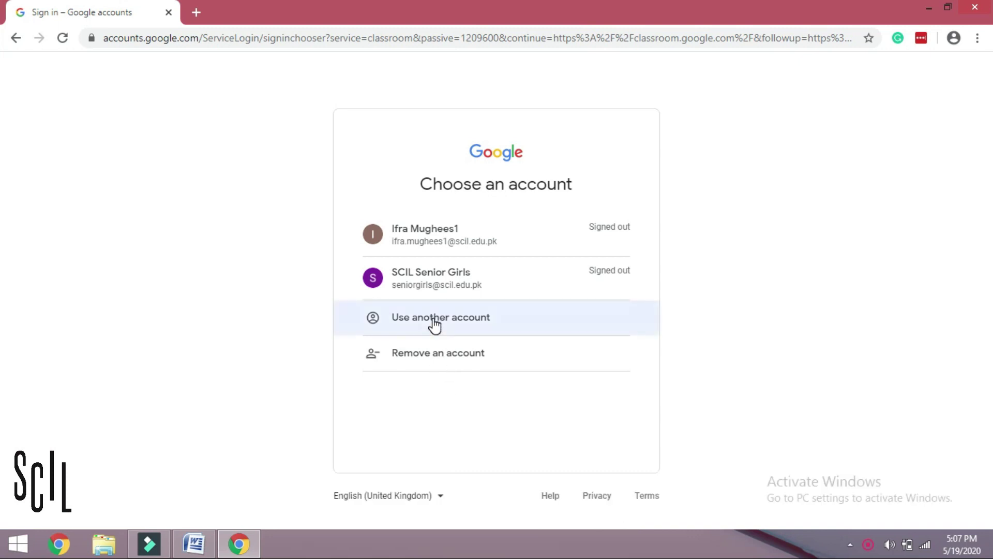
- Sign in through 'Use another account' with the school e-mail and password
left_click(433, 318)
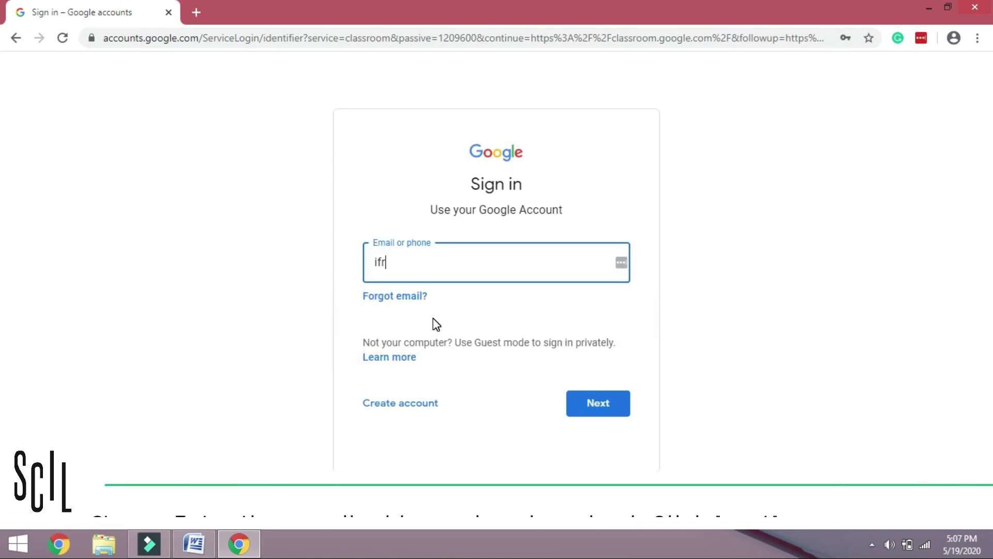
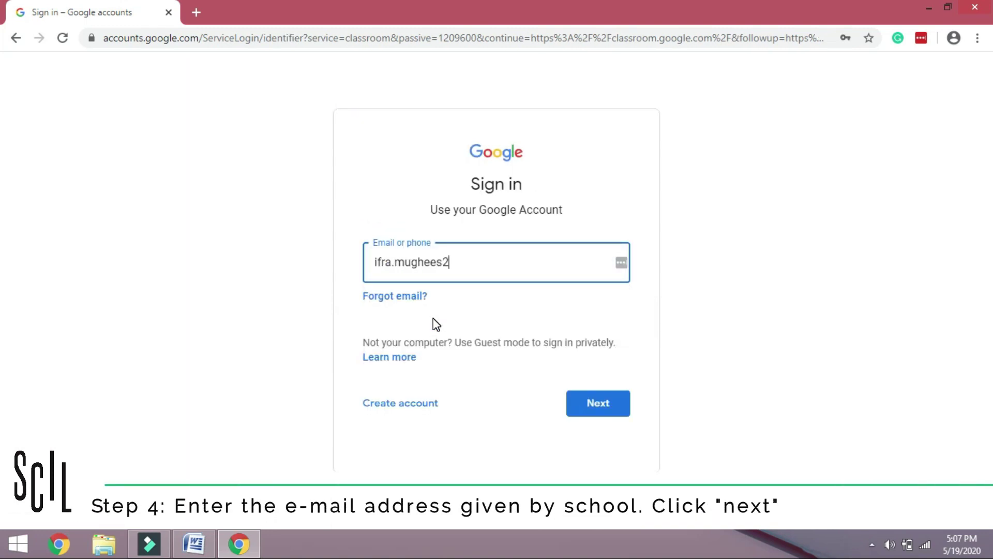
left_click(596, 410)
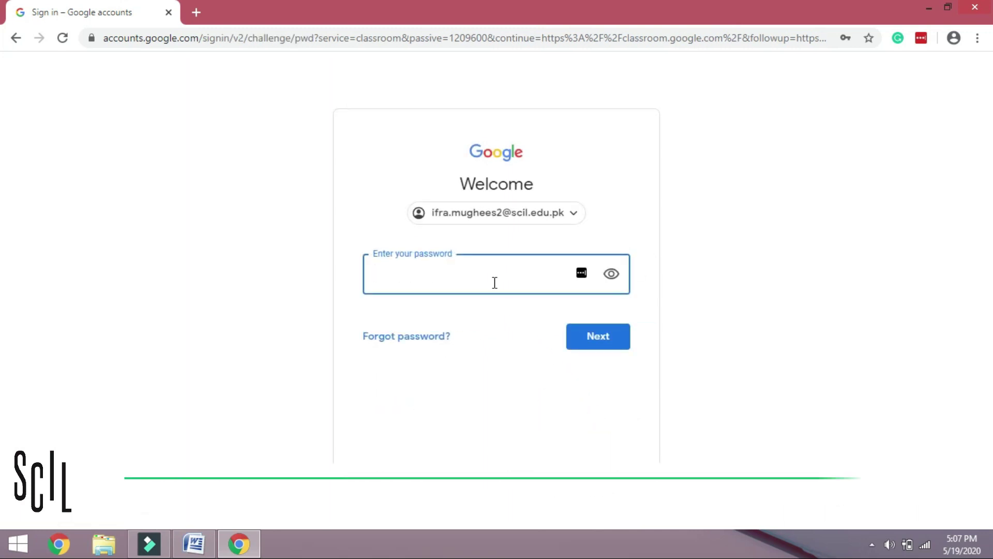
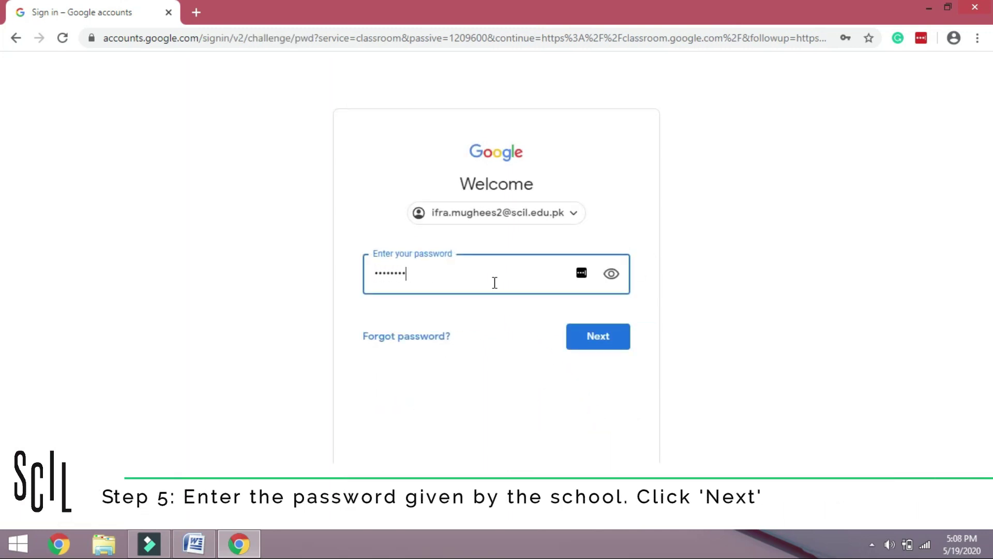
left_click(594, 333)
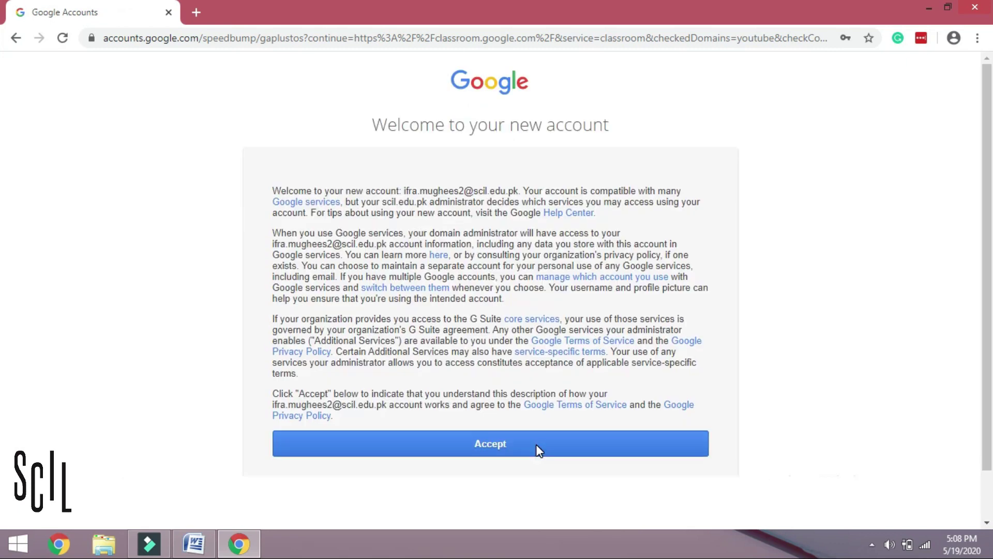
- Accept the new account terms, then create and confirm a new password
left_click(536, 448)
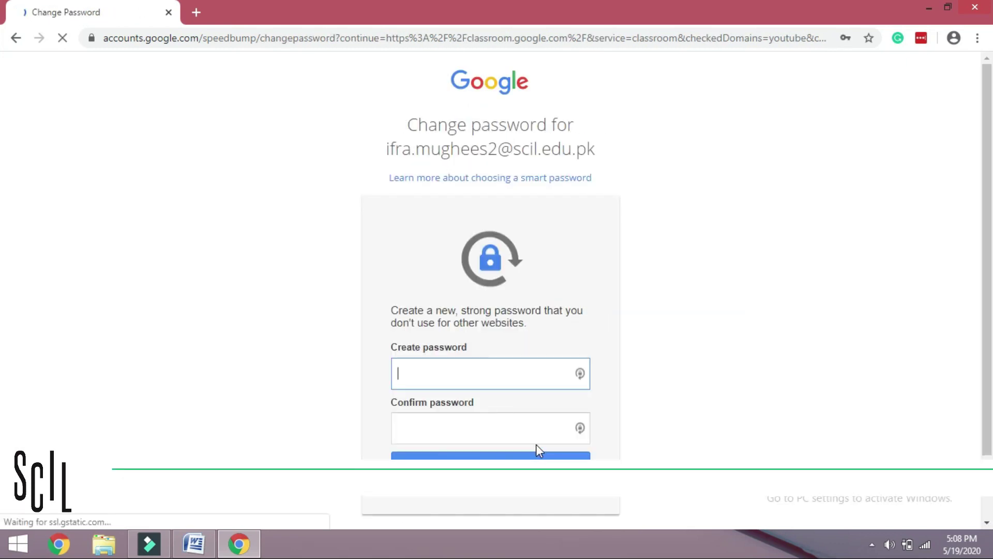
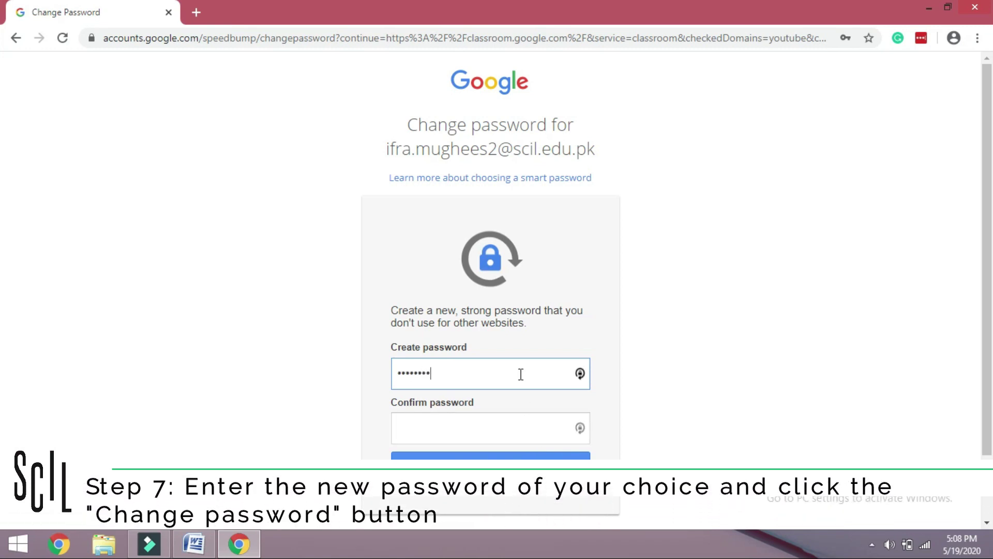
key("Tab")
type("a")
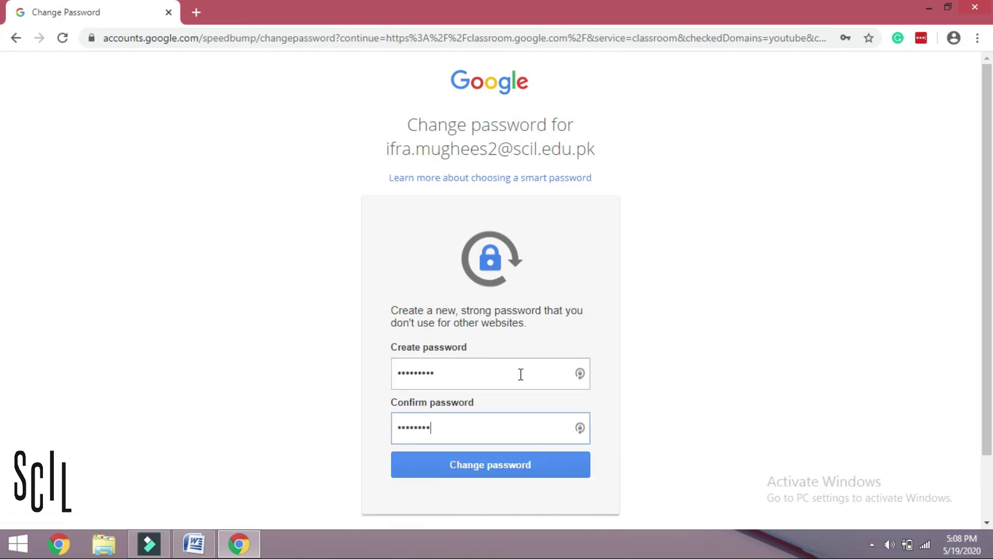
type("a")
left_click(509, 466)
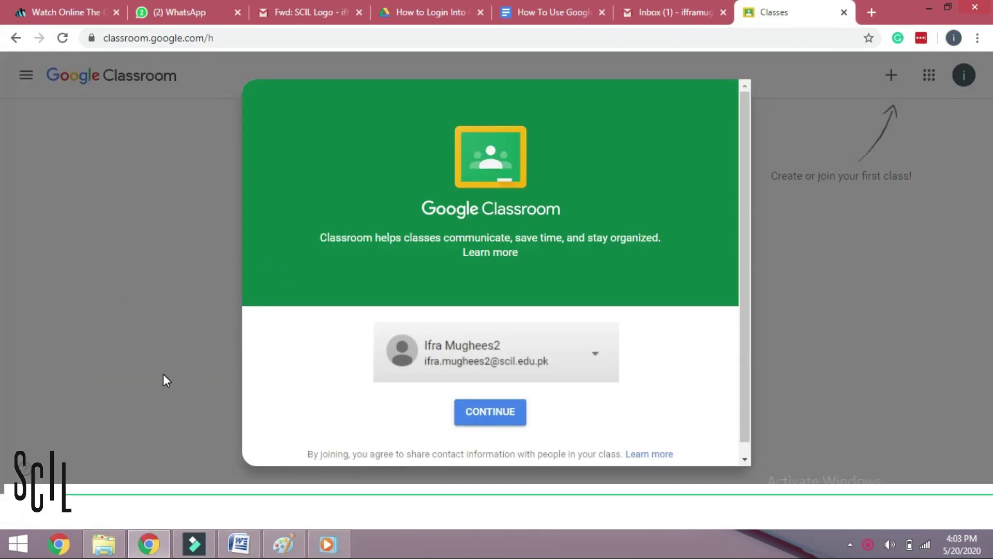
left_click(506, 412)
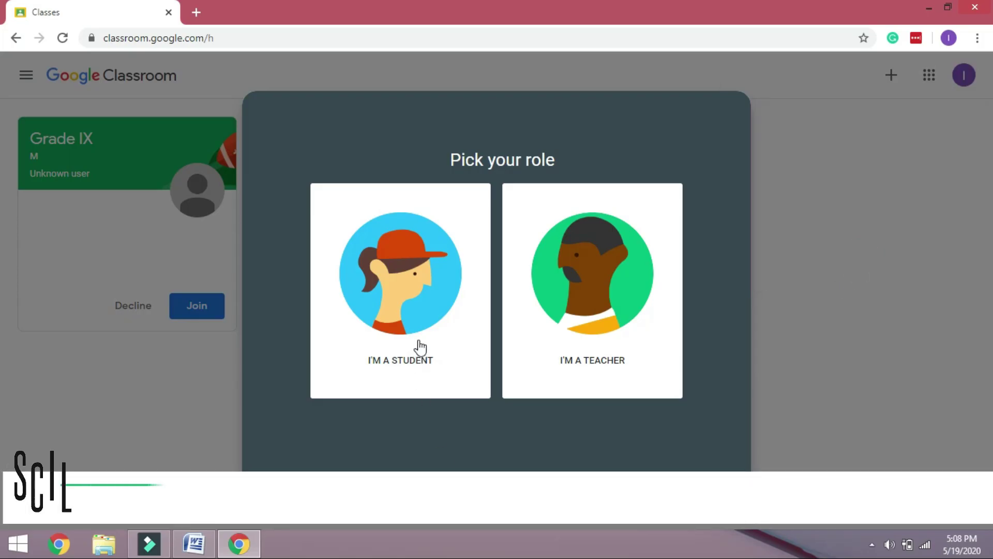
- Pick the student role in the 'Pick your role' dialog
left_click(383, 332)
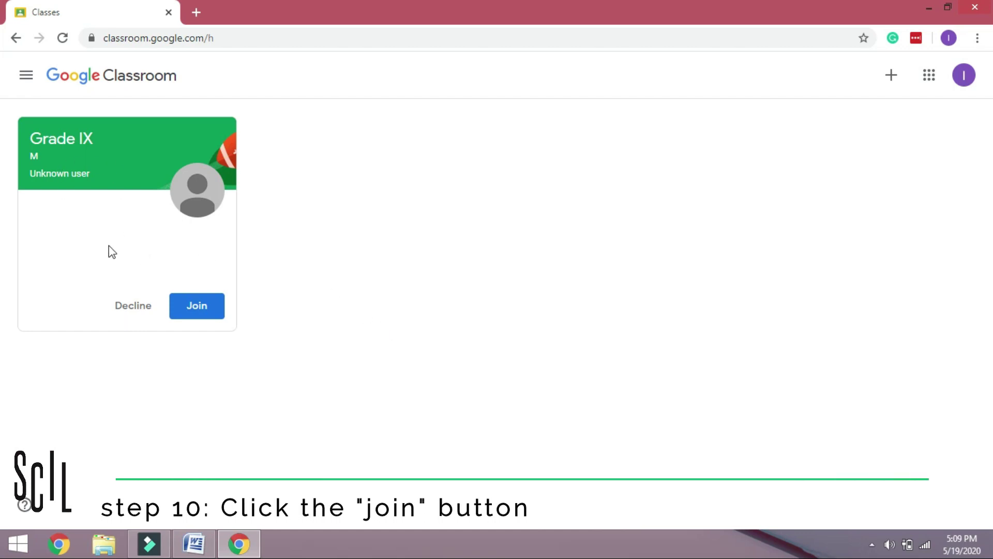
- Join the Grade IX class from its invitation card
left_click(189, 309)
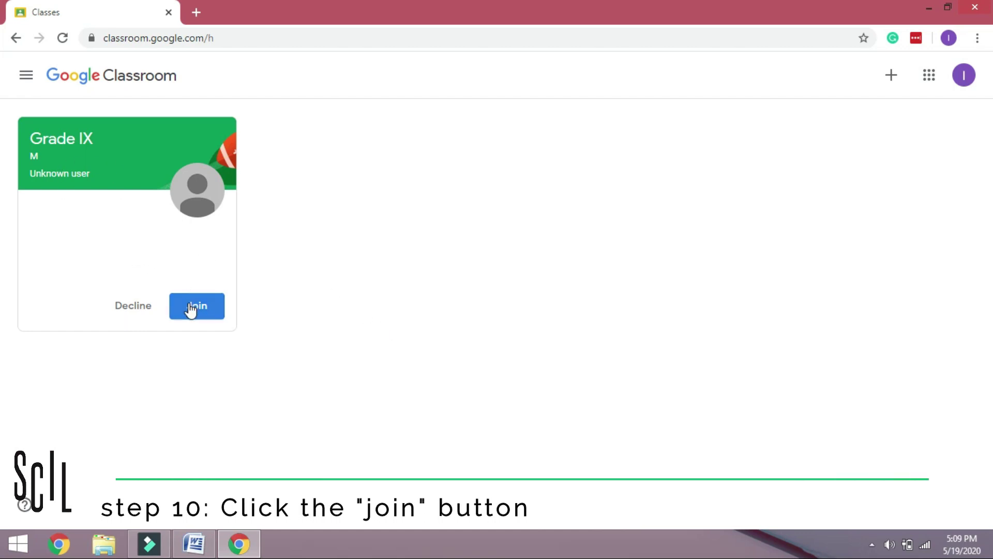
left_click(191, 307)
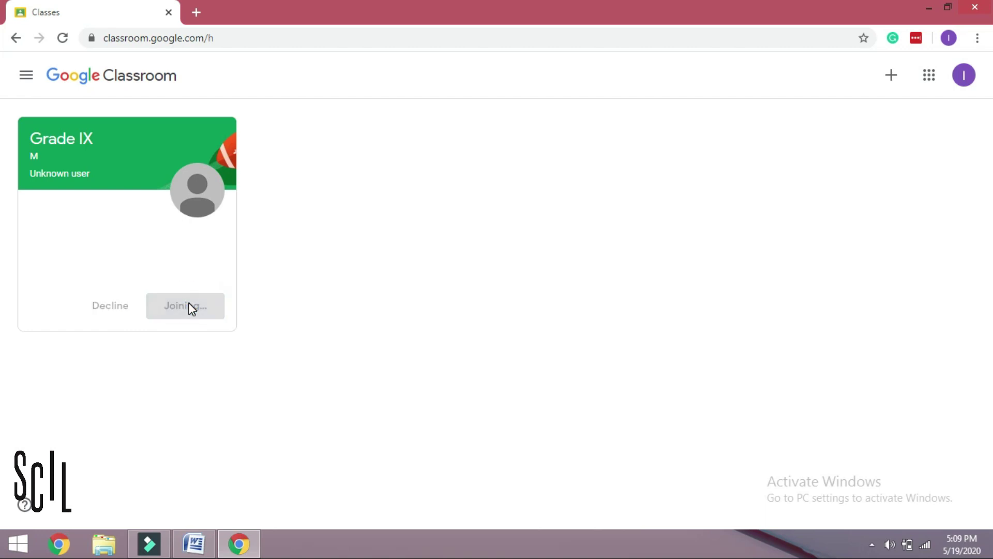